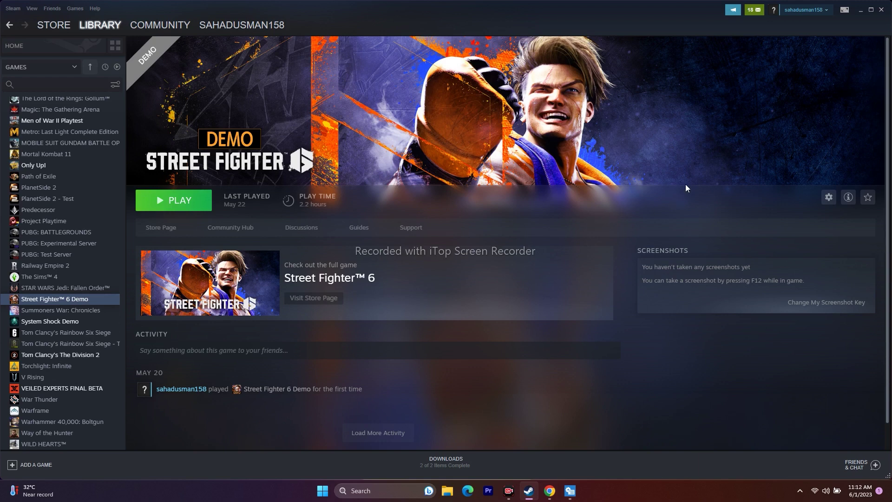
Disable all services in System Configuration, apply, and exit without restarting, back to Steam
left_click(861, 9)
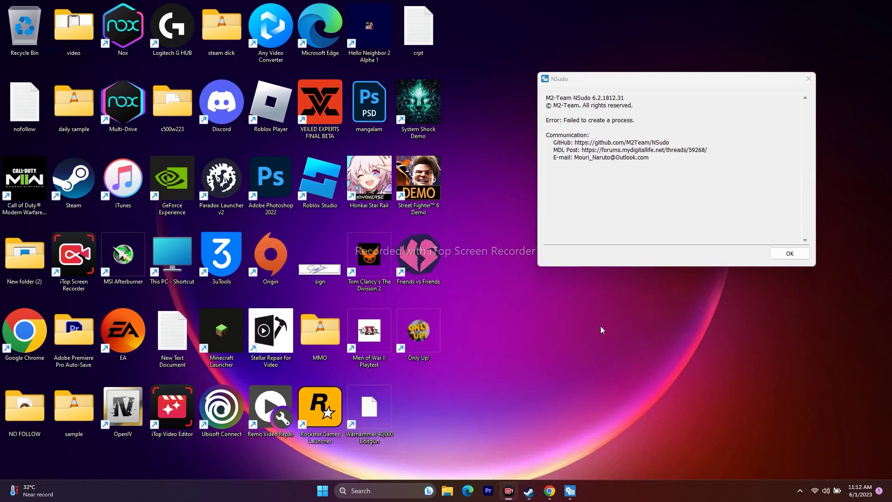
left_click(398, 485)
left_click(414, 261)
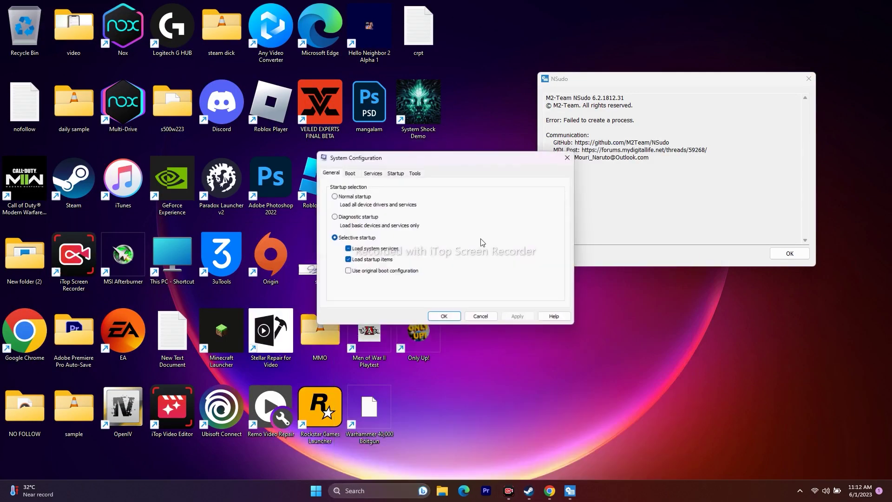
left_click(373, 173)
left_click(547, 295)
left_click(520, 319)
left_click(444, 319)
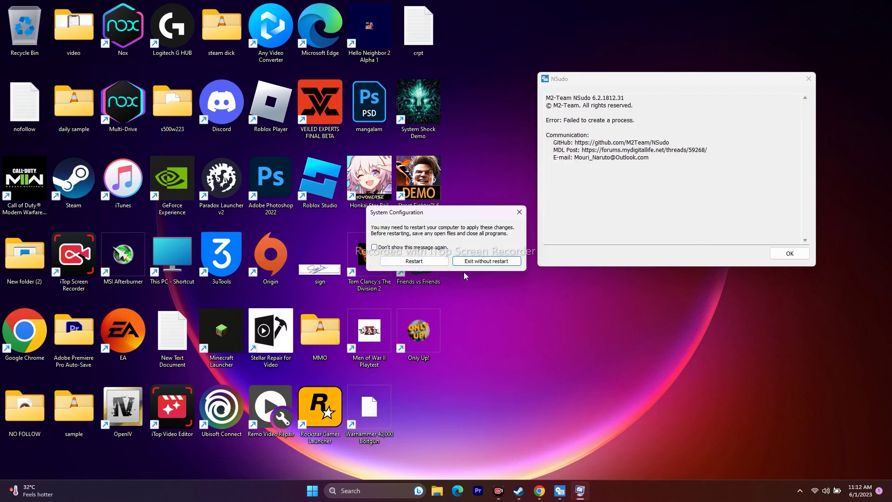
left_click(481, 262)
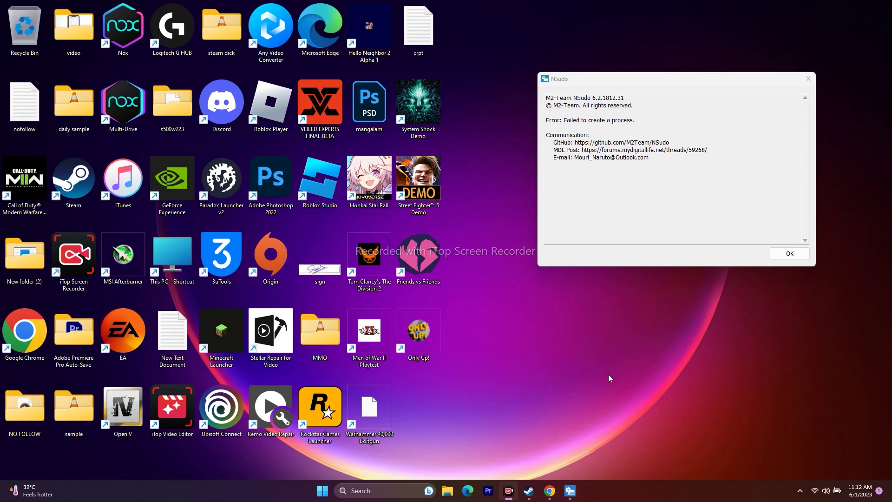
left_click(529, 491)
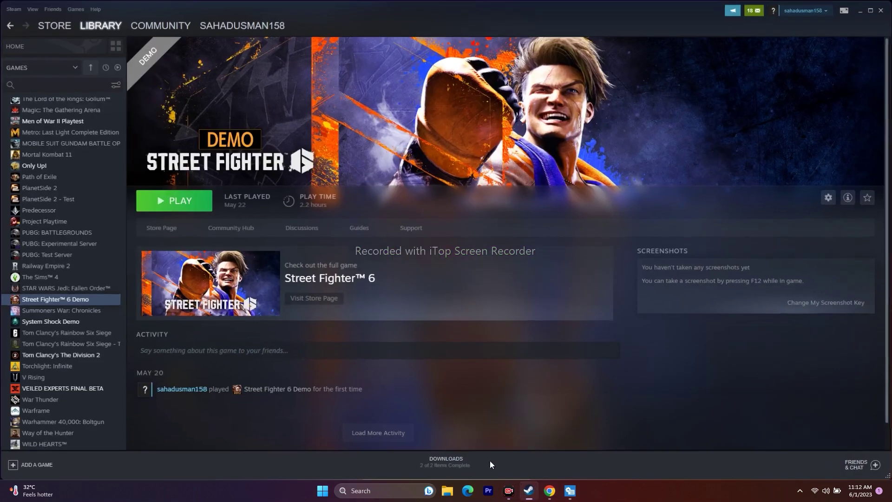
Set Street Fighter 6 Demo's Steam launch options to -dx12 and close its properties
right_click(67, 305)
left_click(88, 359)
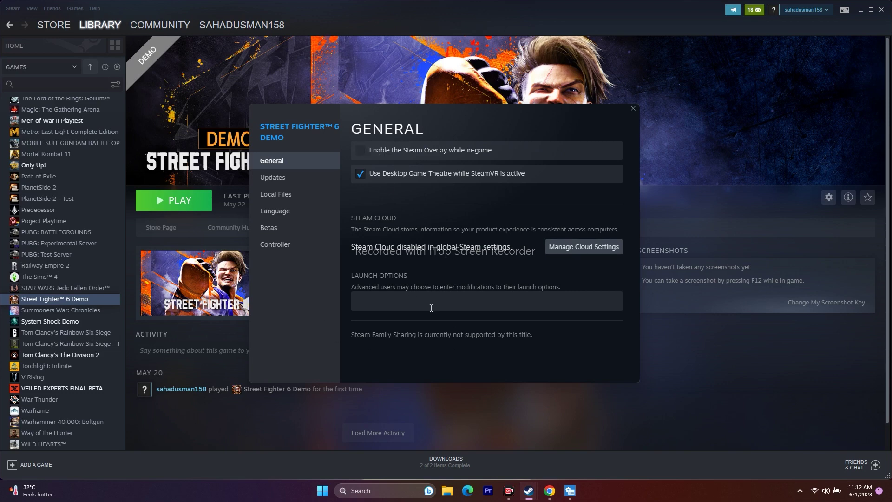
left_click(377, 295)
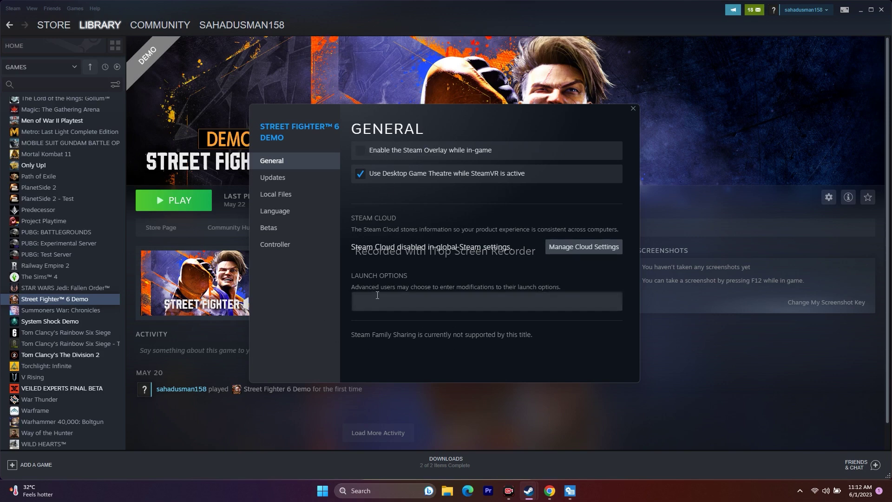
type("-dx11")
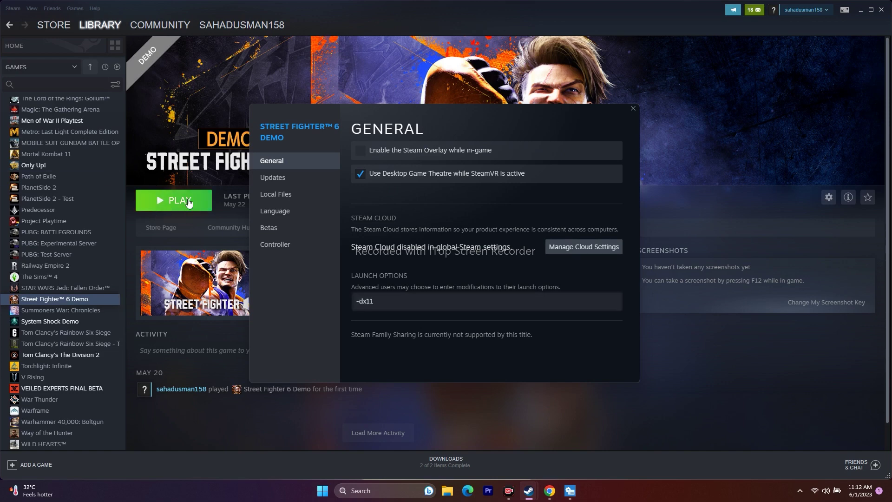
key("BackSpace")
type("2")
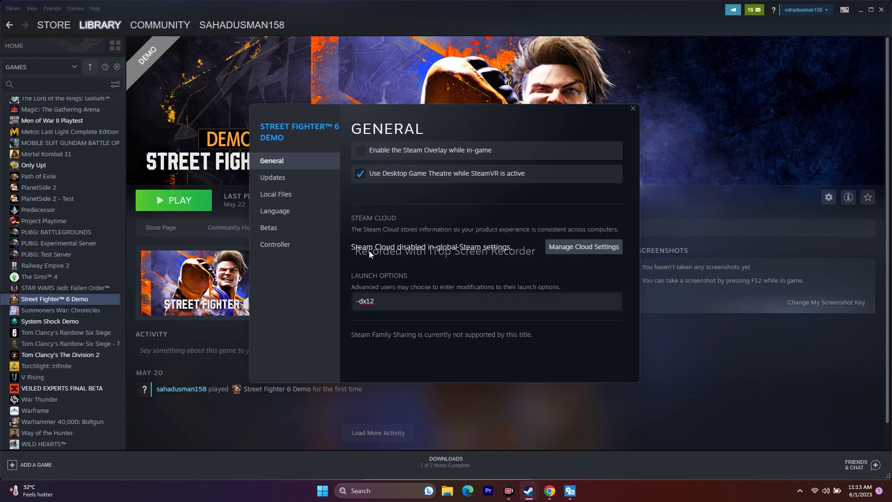
left_click(634, 107)
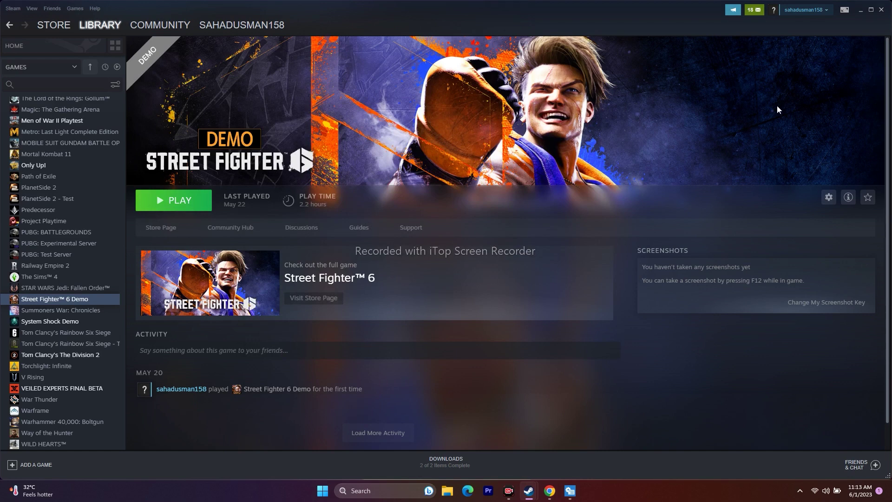
left_click(861, 10)
End the Discord process in a maximized Task Manager, then close it and return to Steam
left_click(633, 108)
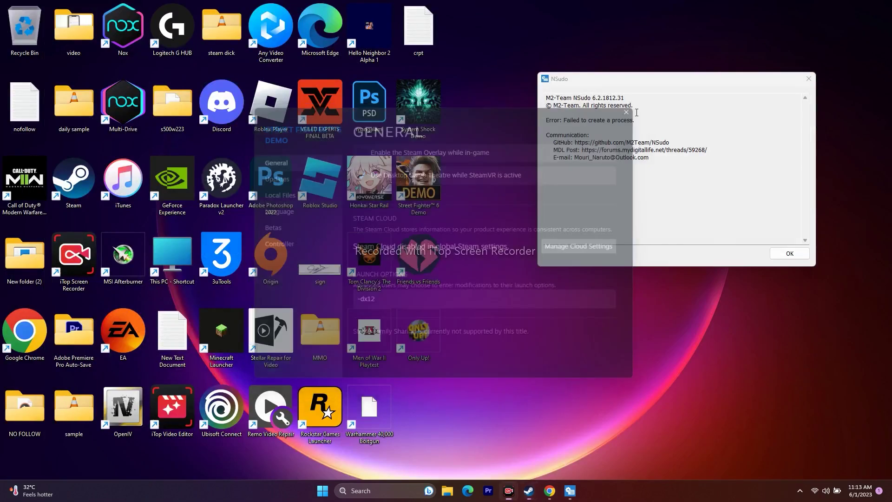
right_click(323, 491)
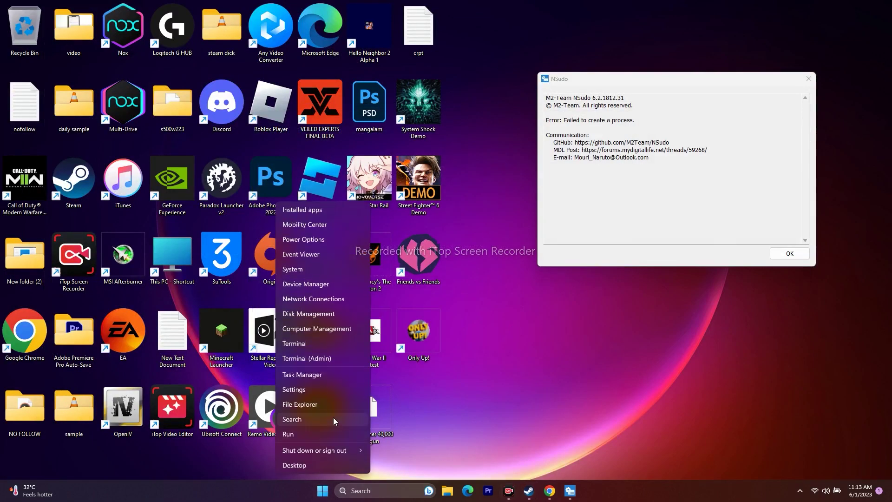
left_click(324, 374)
left_click(647, 39)
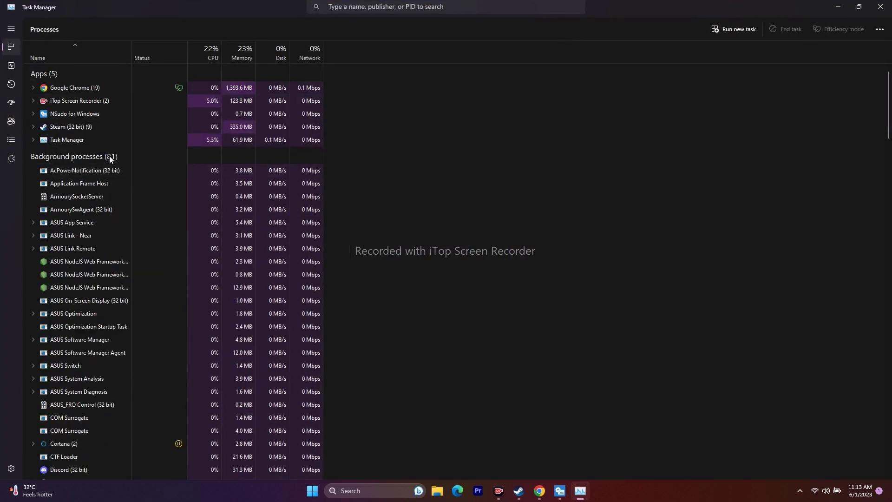
scroll(91, 274, "down", 2)
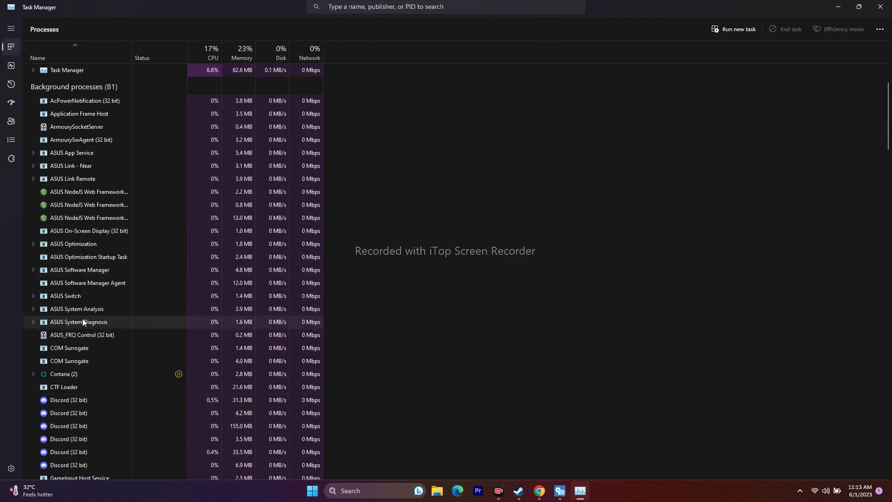
scroll(83, 319, "up", 2)
scroll(77, 308, "down", 3)
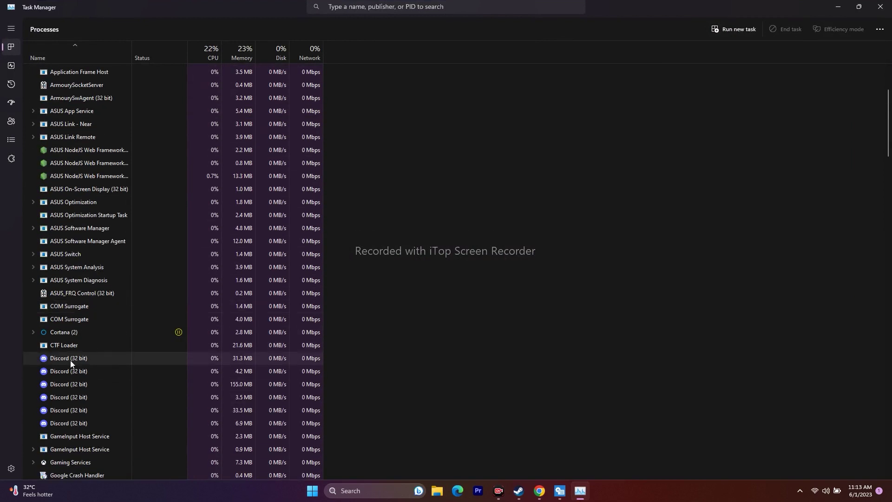
right_click(66, 361)
left_click(83, 364)
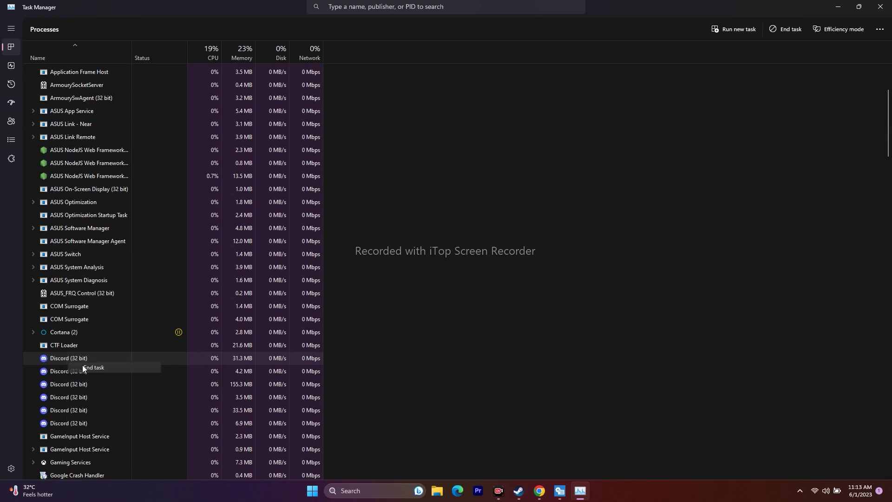
scroll(298, 322, "up", 3)
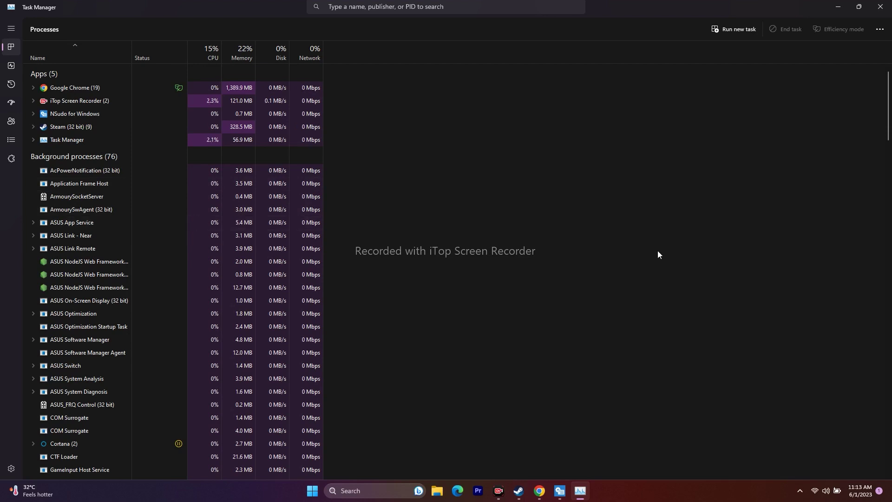
left_click(880, 6)
left_click(529, 491)
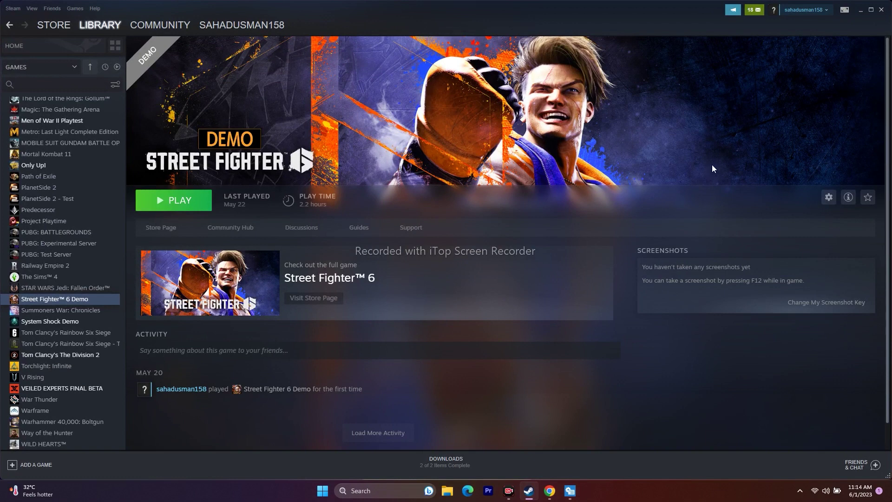
Open the Windows Graphics settings page from search
left_click(860, 10)
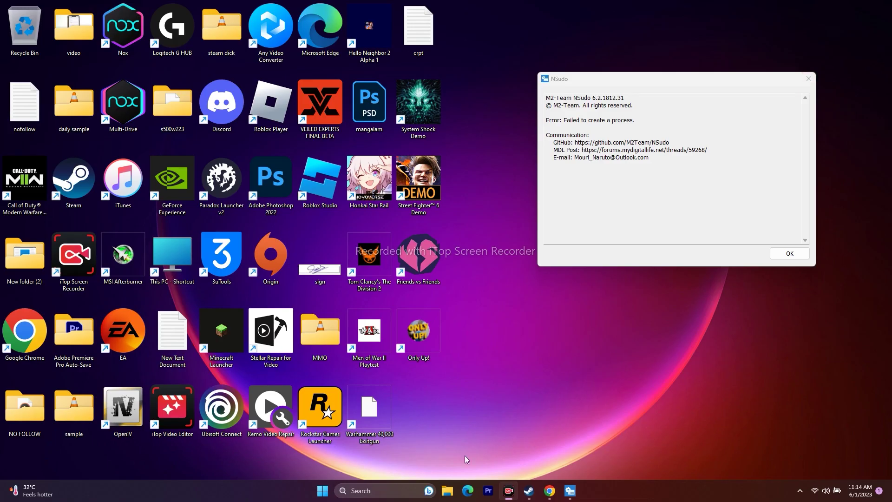
left_click(399, 491)
left_click(412, 241)
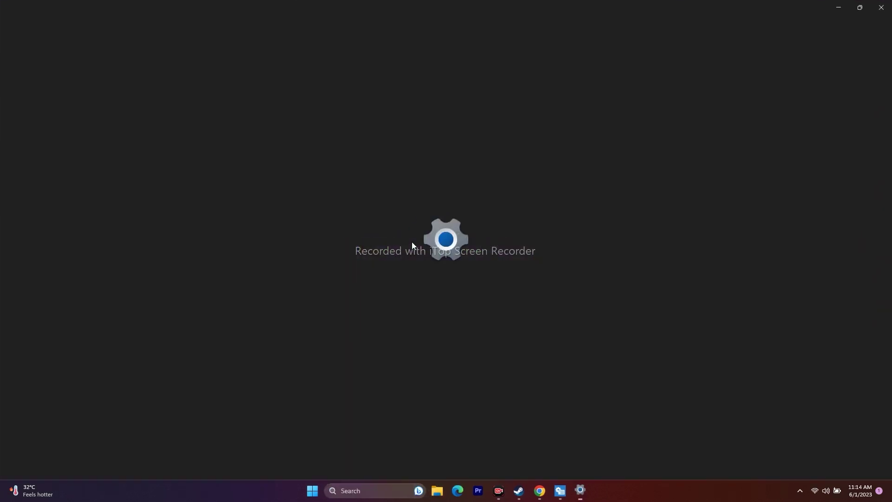
scroll(604, 243, "down", 3)
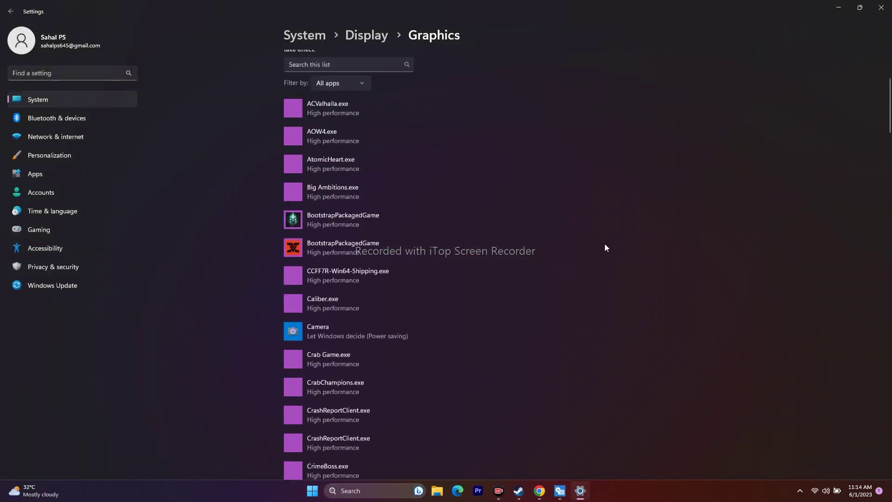
scroll(604, 244, "up", 3)
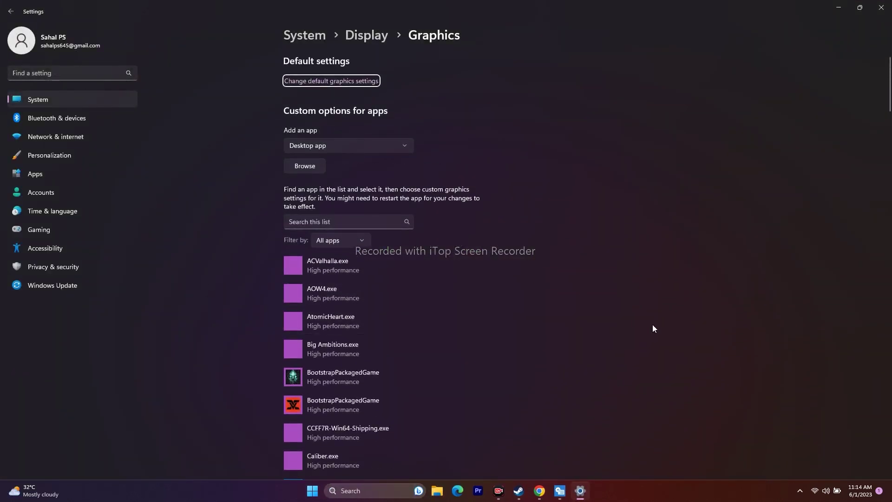
Browse for an app to add, going to C:\Program Files (x86)\Steam
left_click(297, 166)
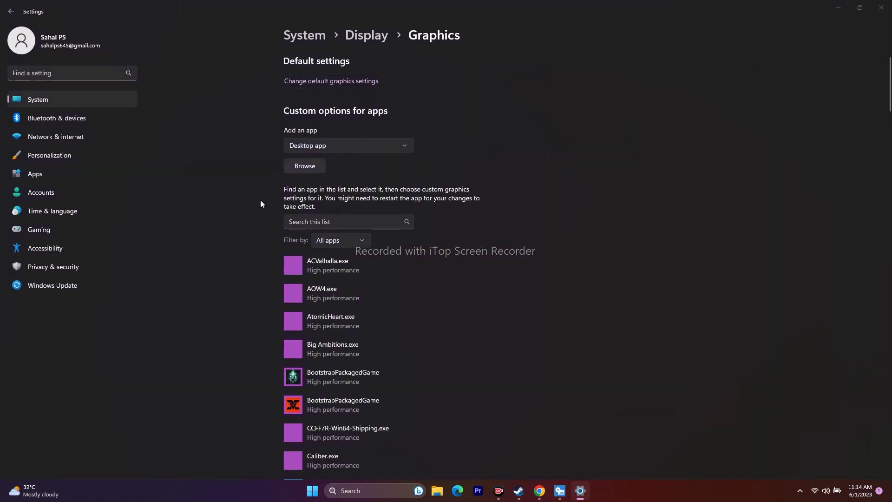
left_click(39, 211)
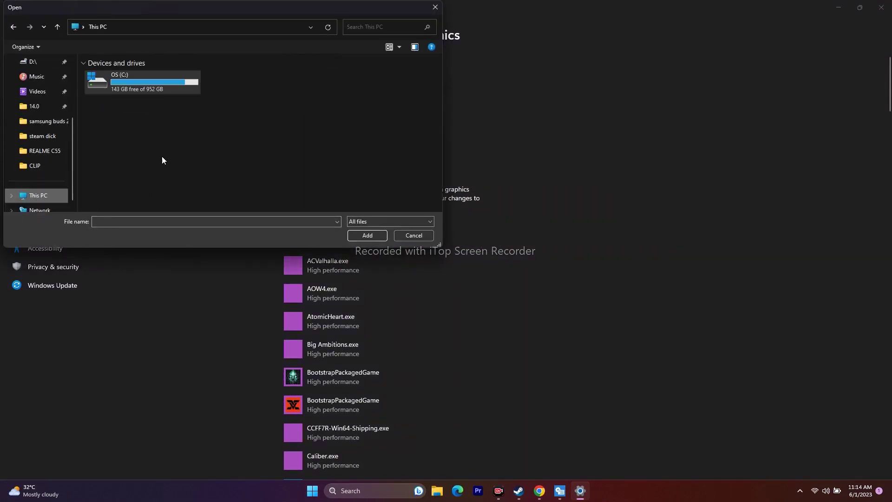
double_click(131, 79)
scroll(153, 149, "down", 6)
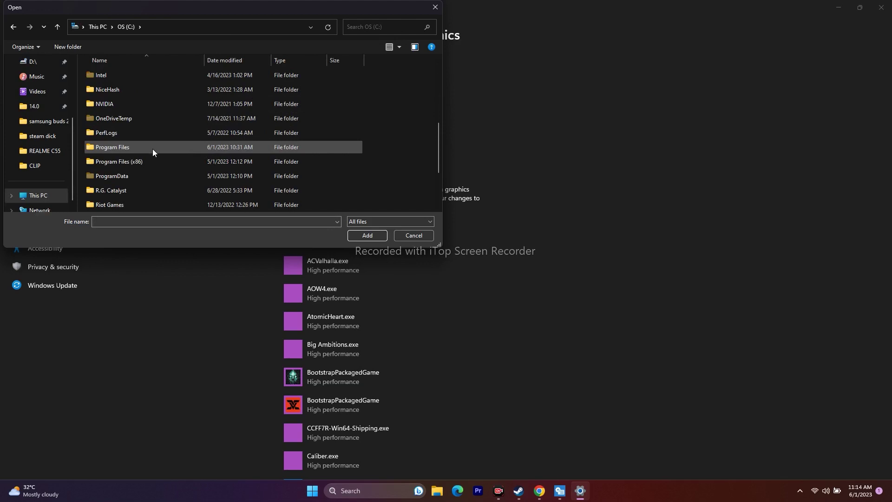
double_click(143, 115)
scroll(149, 149, "down", 8)
scroll(149, 150, "down", 4)
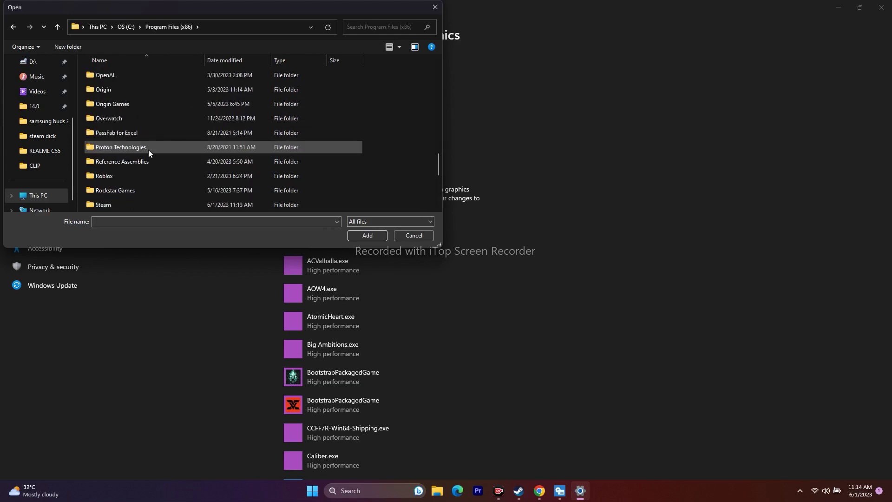
double_click(119, 132)
Add the StreetFighter6 executable from steamapps\common\Street Fighter 6 Demo to the graphics list
scroll(138, 142, "down", 4)
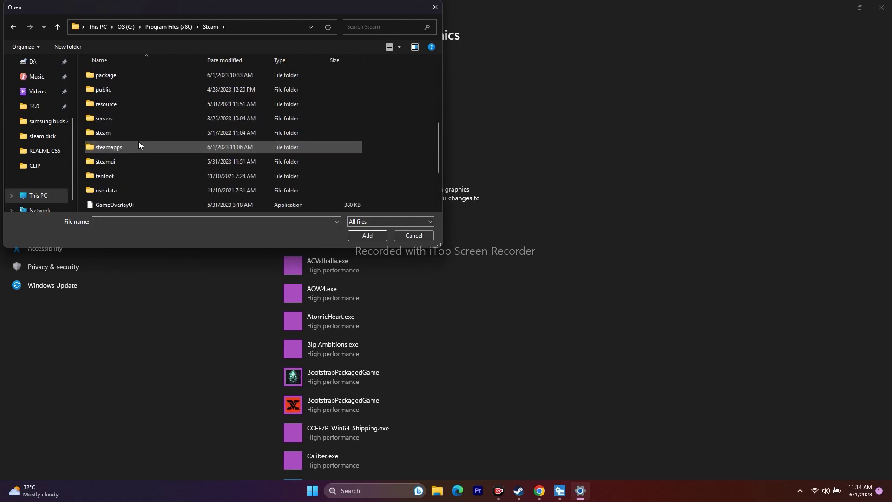
double_click(135, 145)
double_click(133, 75)
scroll(132, 134, "down", 2)
scroll(133, 134, "down", 2)
scroll(132, 134, "down", 3)
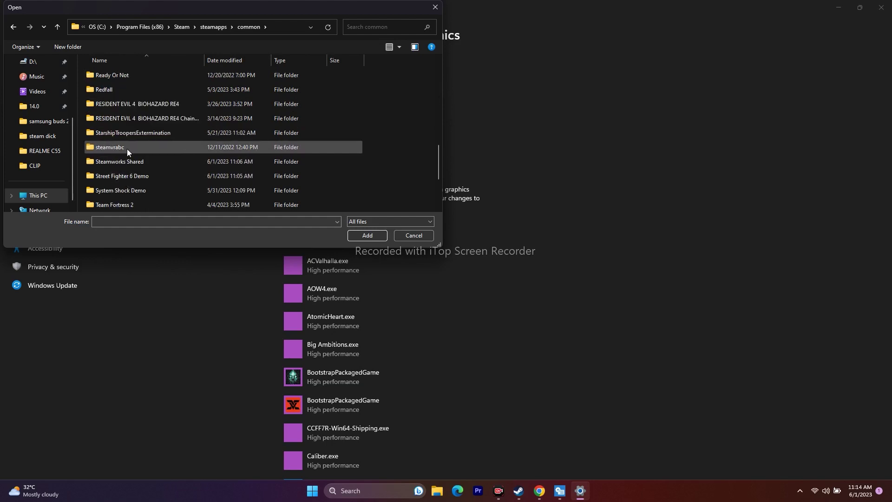
double_click(125, 175)
left_click(123, 124)
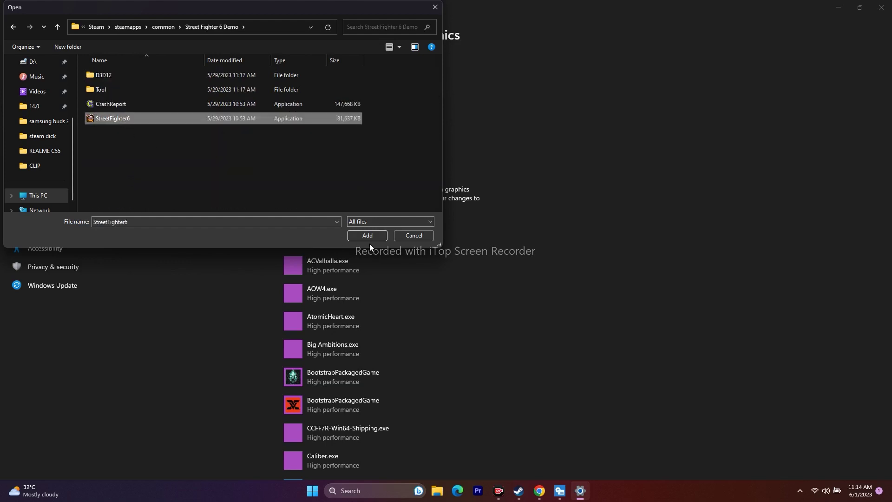
left_click(367, 236)
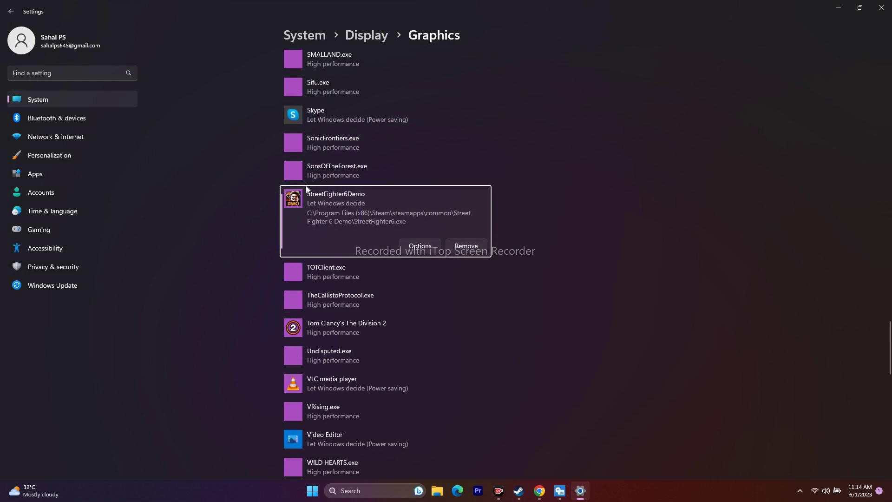
Save StreetFighter6Demo's graphics preference as High performance and close Settings
left_click(409, 246)
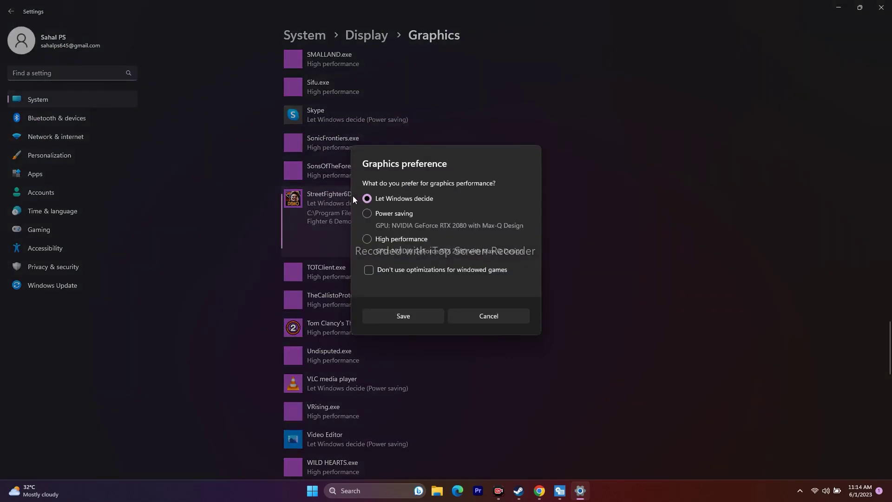
left_click(367, 239)
left_click(407, 316)
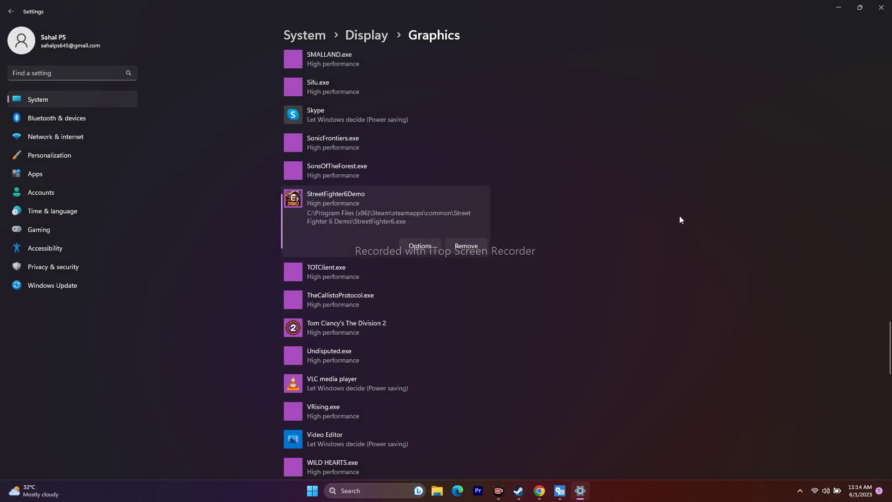
left_click(881, 8)
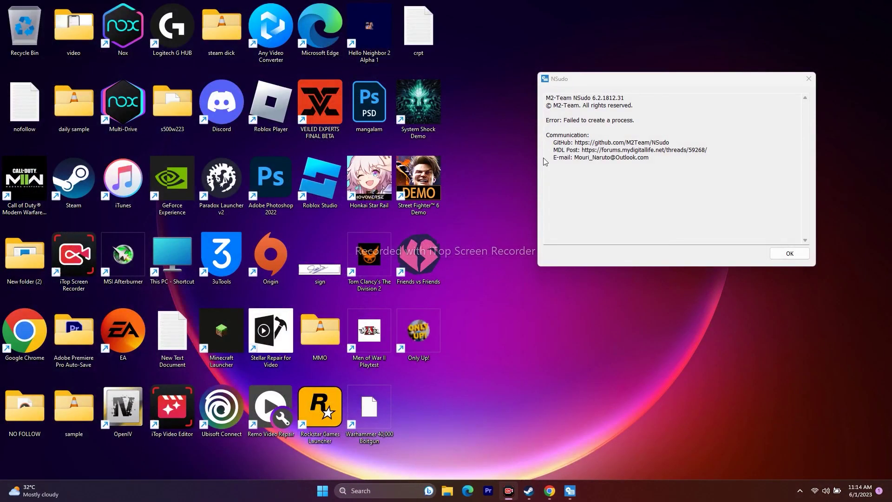
Open Performance Options' Advanced tab from Advanced system settings, showing a 2048 MB paging file
left_click(529, 491)
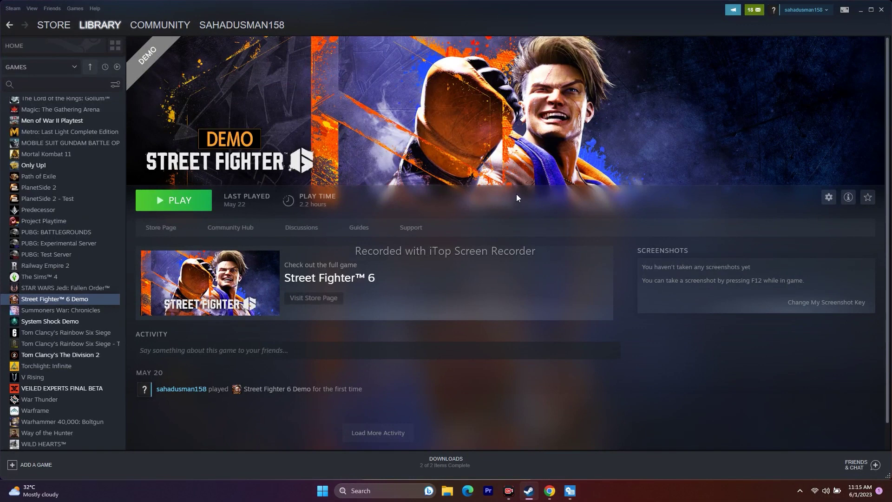
left_click(860, 10)
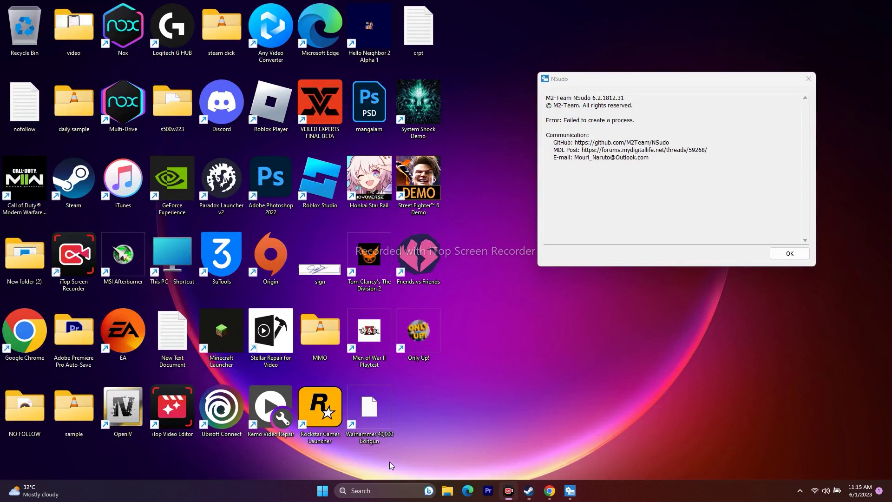
left_click(372, 491)
left_click(416, 220)
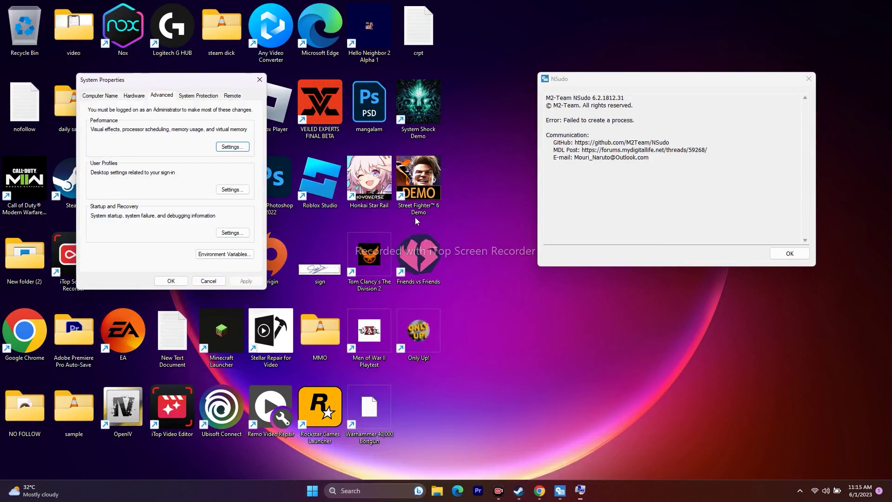
left_click(225, 147)
left_click(144, 130)
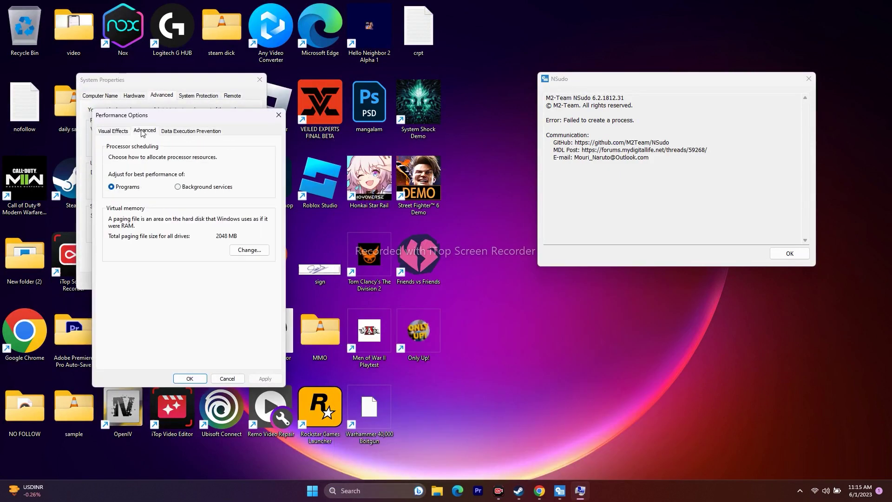
Turn off automatic paging file management for C:, choose Custom size, and launch Calculator
left_click(249, 250)
left_click(117, 250)
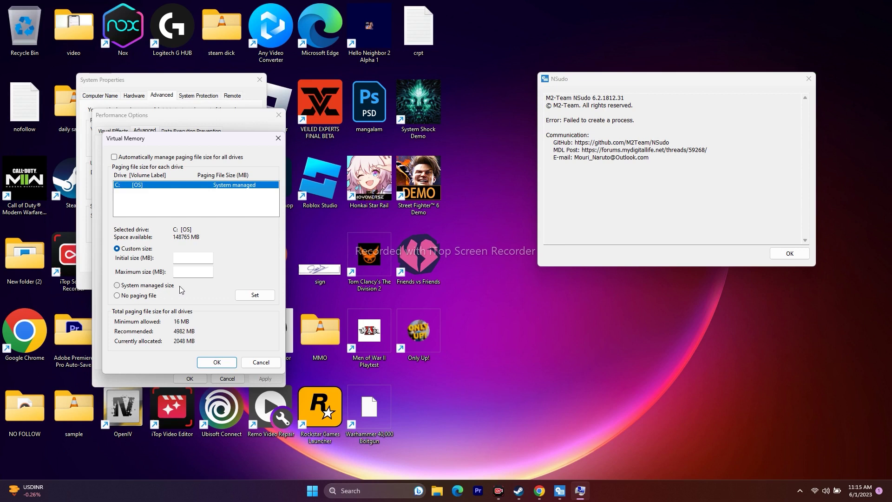
left_click(183, 258)
left_click(183, 275)
left_click(354, 496)
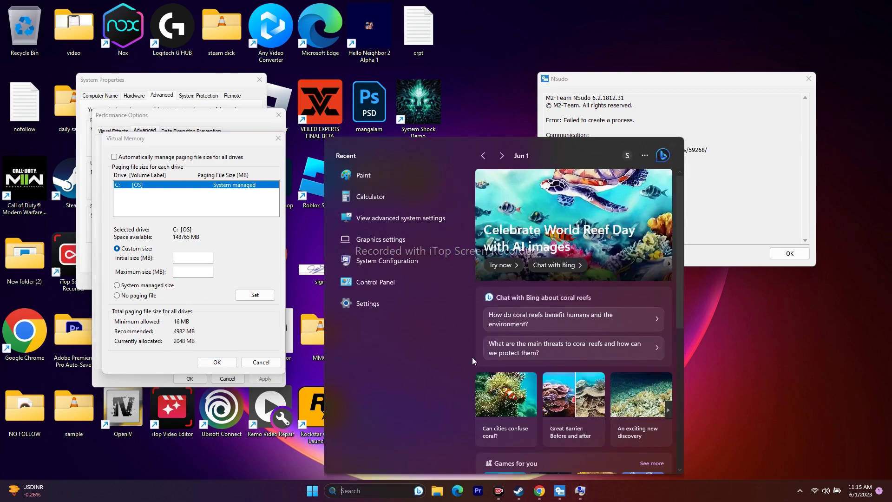
left_click(370, 197)
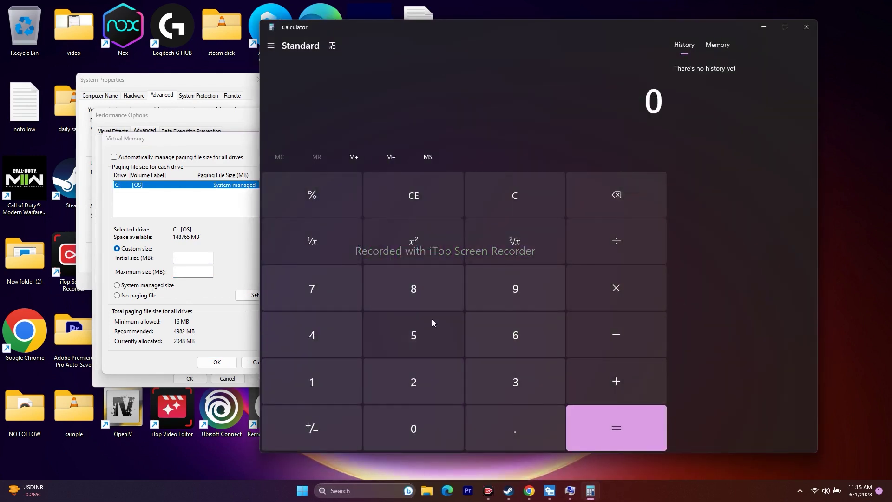
Calculate 32 × 1024 × 1.5 = 49,152 in Calculator
left_click(515, 385)
left_click(442, 389)
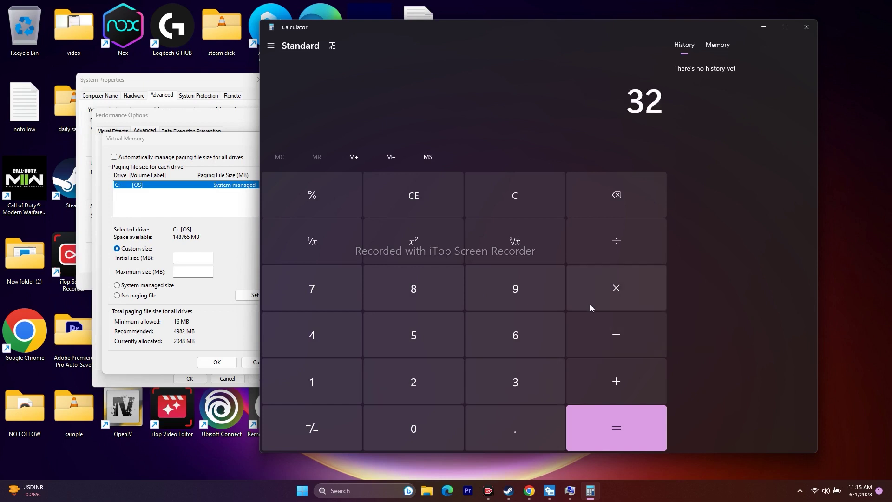
left_click(602, 287)
left_click(344, 402)
left_click(408, 421)
left_click(406, 398)
left_click(344, 344)
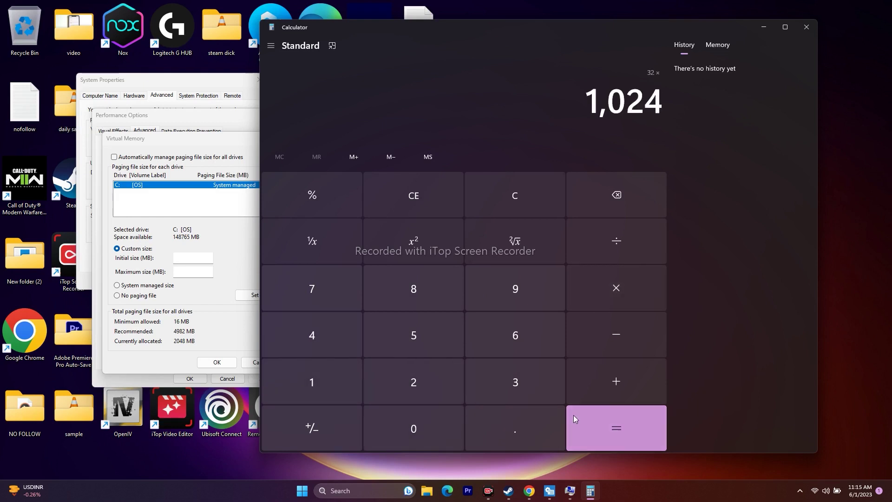
left_click(593, 419)
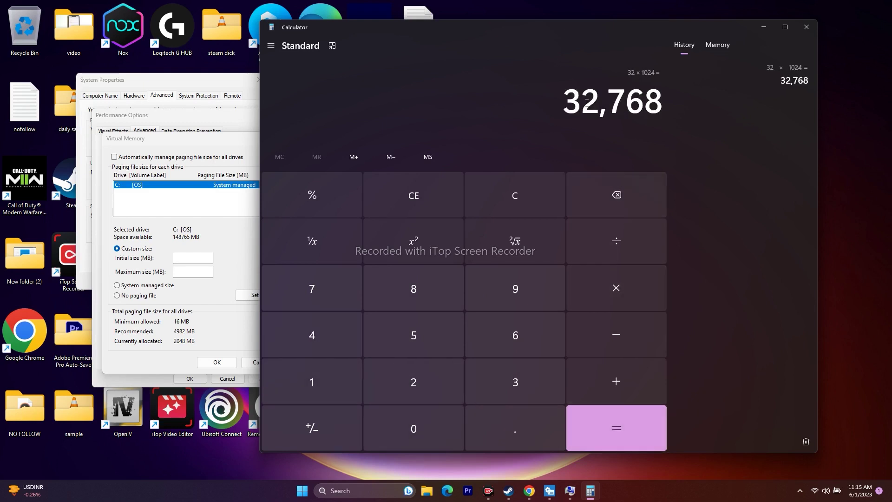
left_click(616, 288)
left_click(314, 386)
left_click(516, 432)
left_click(425, 346)
left_click(623, 426)
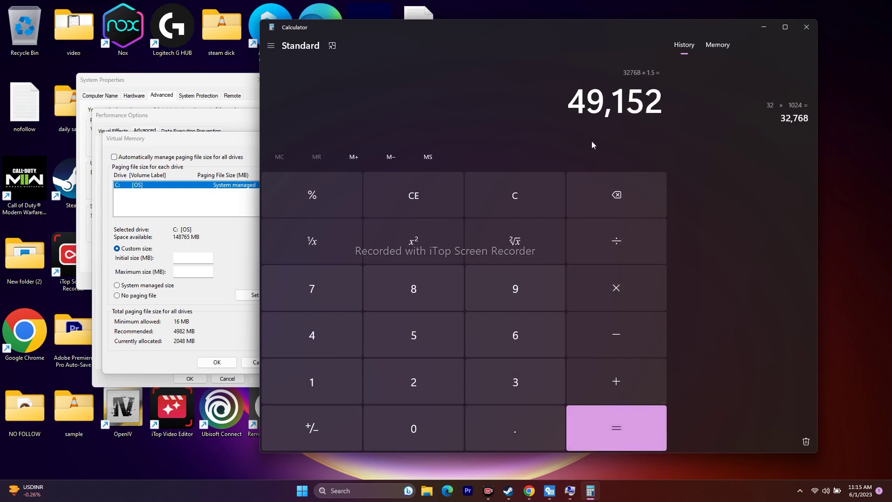
Copy 49,152 into the paging file's Initial size field
left_click_drag(569, 100, 677, 99)
right_click(656, 105)
left_click(669, 111)
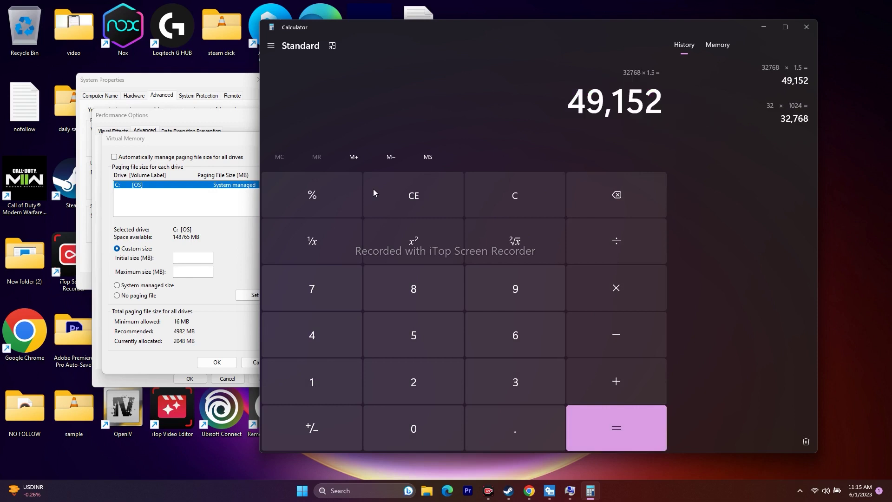
right_click(192, 259)
left_click(209, 300)
key("Tab")
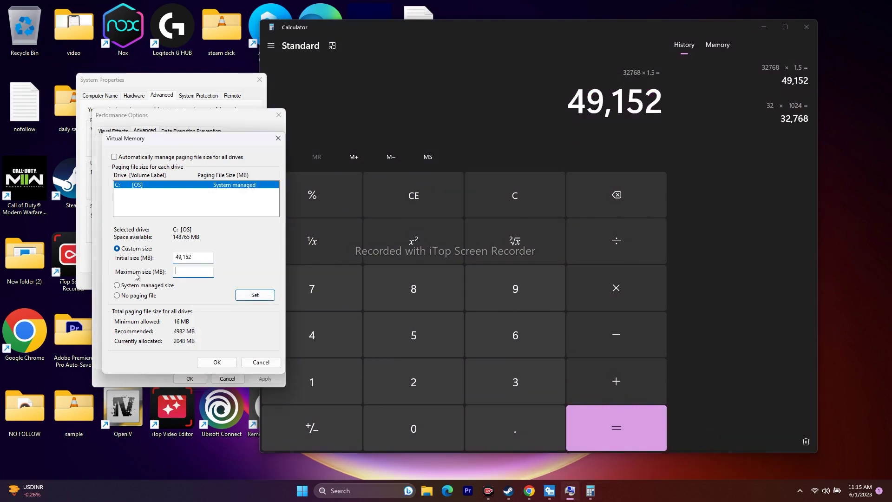
Clear Calculator and compute 32 × 1024 × 3 = 98,304
left_click(516, 197)
left_click(468, 382)
left_click(428, 382)
left_click(633, 281)
left_click(347, 383)
left_click(414, 428)
left_click(409, 385)
left_click(316, 335)
left_click(581, 434)
left_click(629, 278)
left_click(526, 383)
left_click(607, 411)
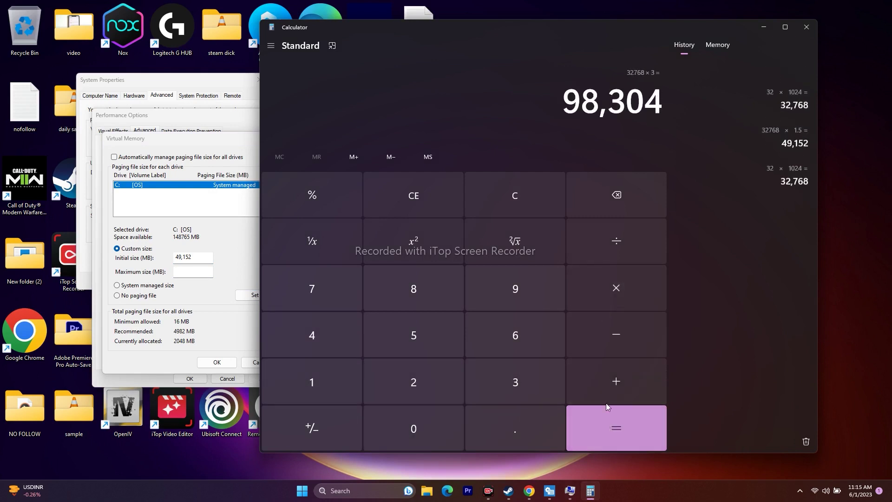
Copy 98,304 into the paging file's Maximum size field
left_click_drag(564, 103, 663, 104)
right_click(651, 108)
left_click(666, 114)
right_click(206, 270)
left_click(208, 314)
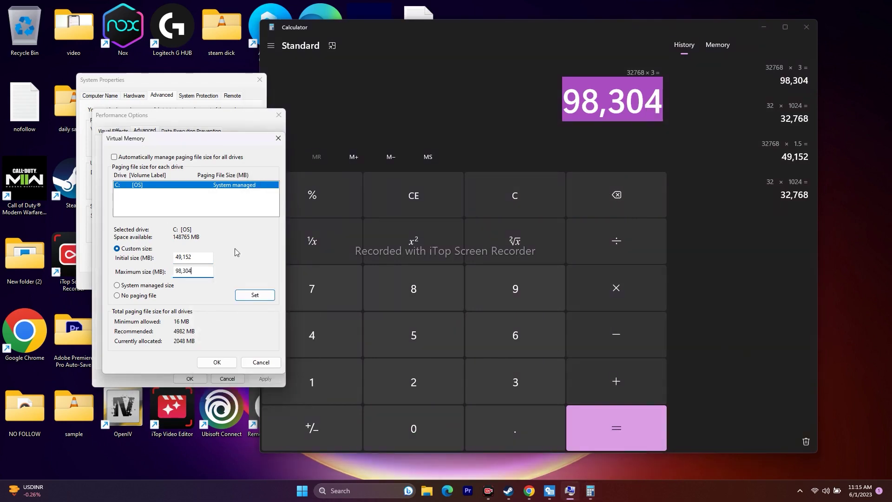
Confirm the virtual memory and performance dialogs, then close Calculator and System Properties
left_click(217, 362)
left_click(190, 378)
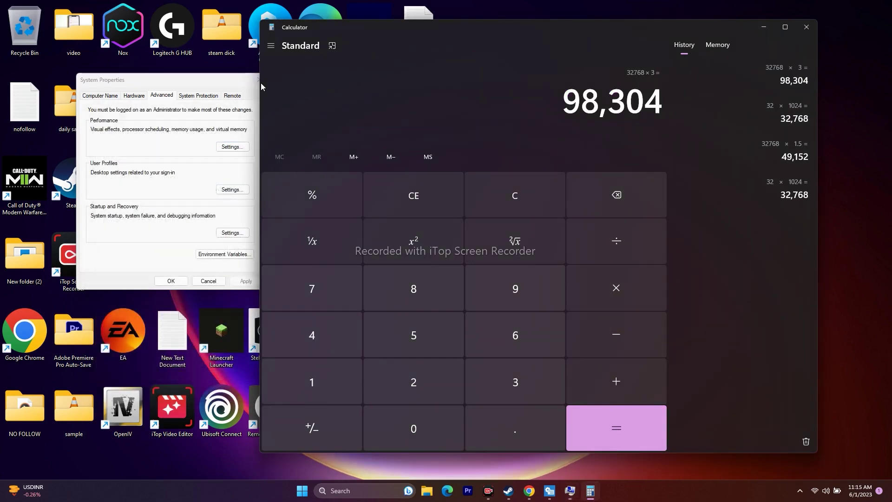
left_click(807, 27)
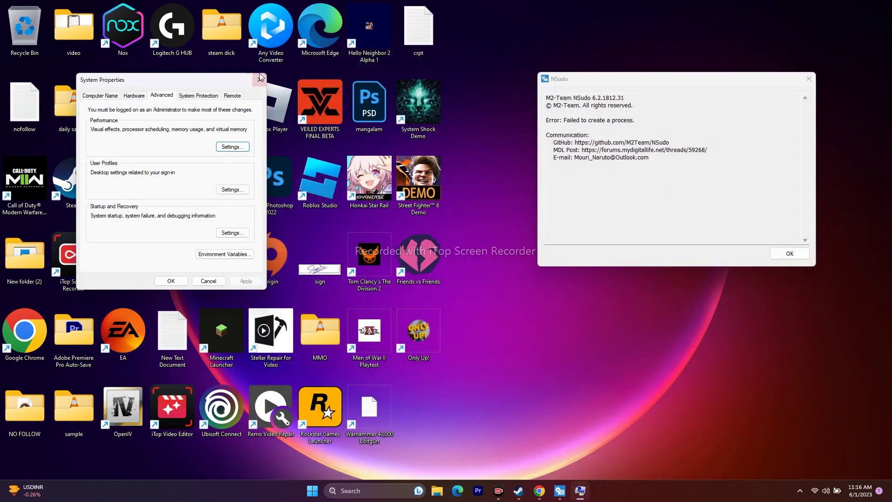
left_click(259, 77)
Dismiss the KB5026446 notice on the Windows Update page, close Settings, and return to Steam
left_click(530, 491)
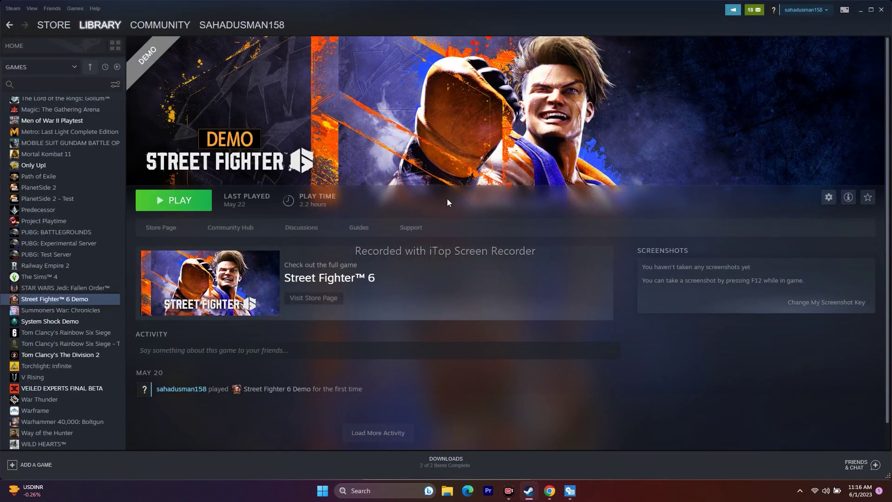
left_click(861, 10)
left_click(362, 491)
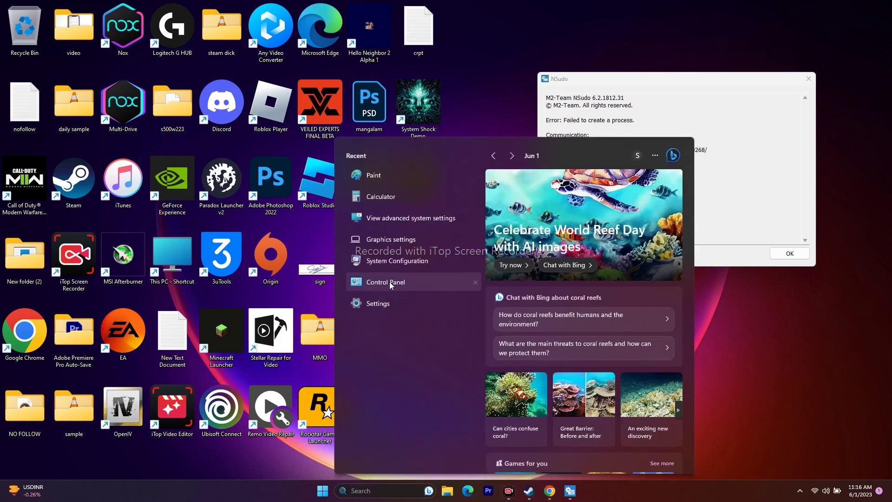
left_click(389, 310)
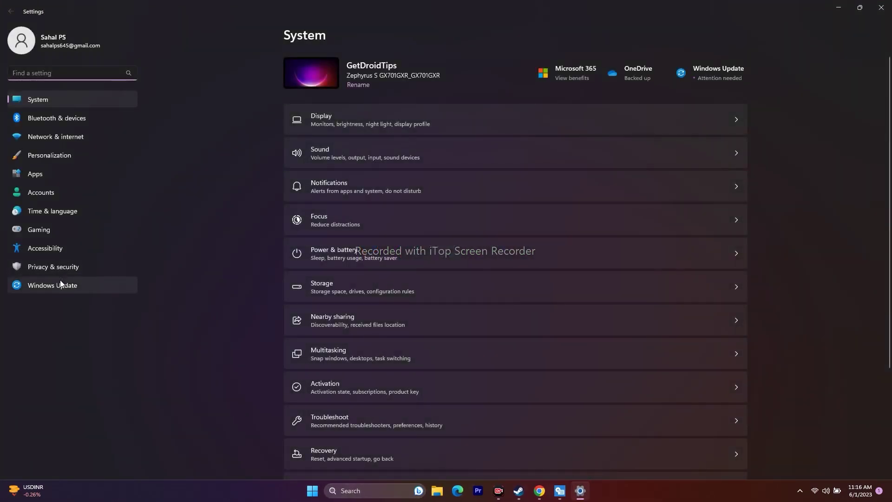
left_click(58, 285)
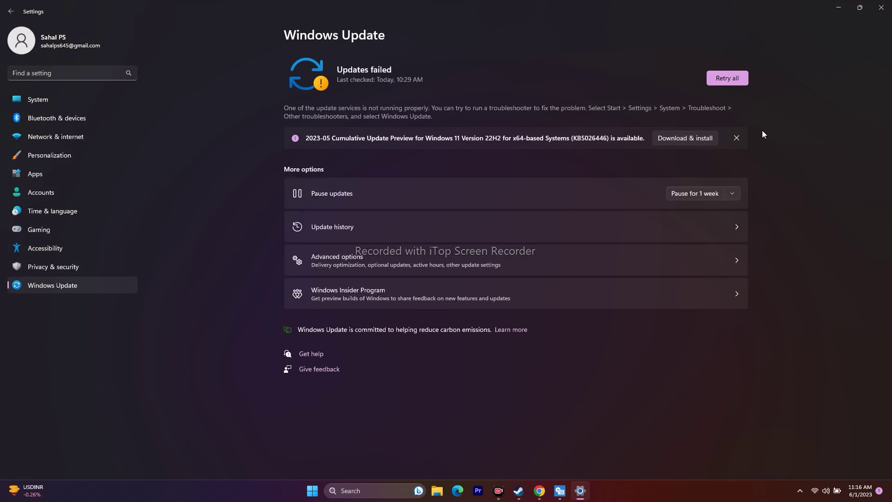
left_click(737, 137)
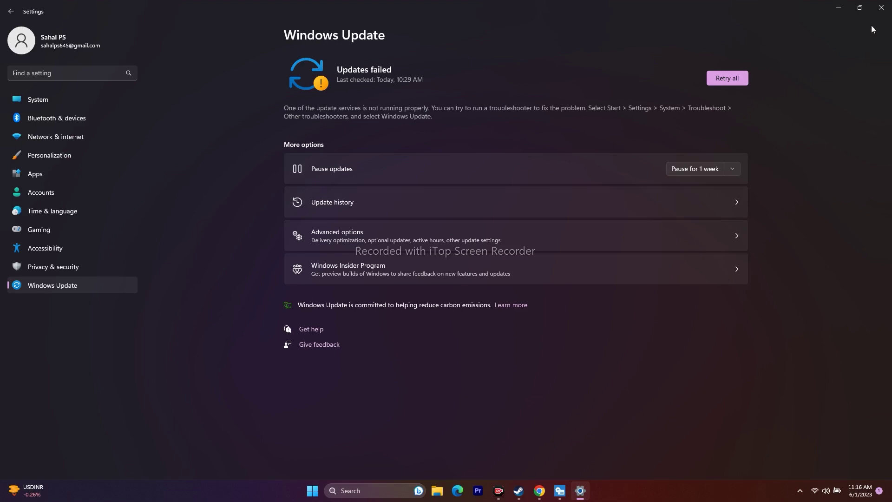
left_click(881, 7)
left_click(529, 491)
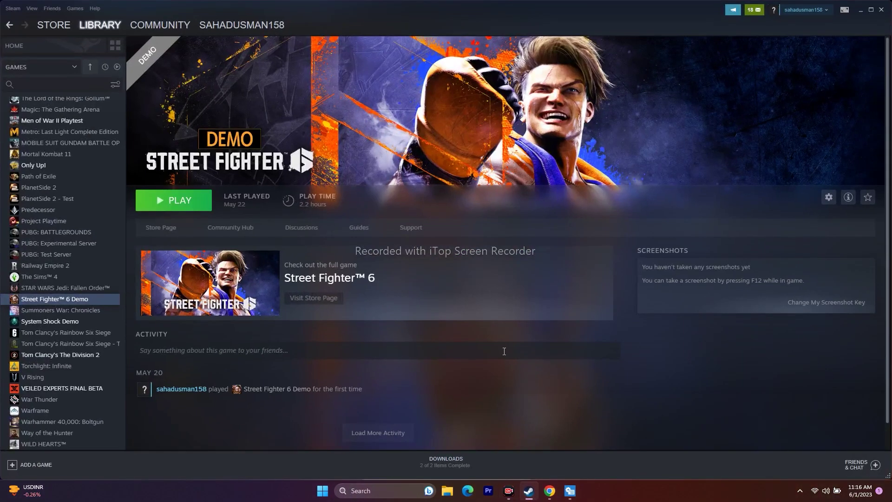
Switch to the browser's NVIDIA GeForce drivers page and decline the push notifications prompt
left_click(860, 11)
left_click(549, 491)
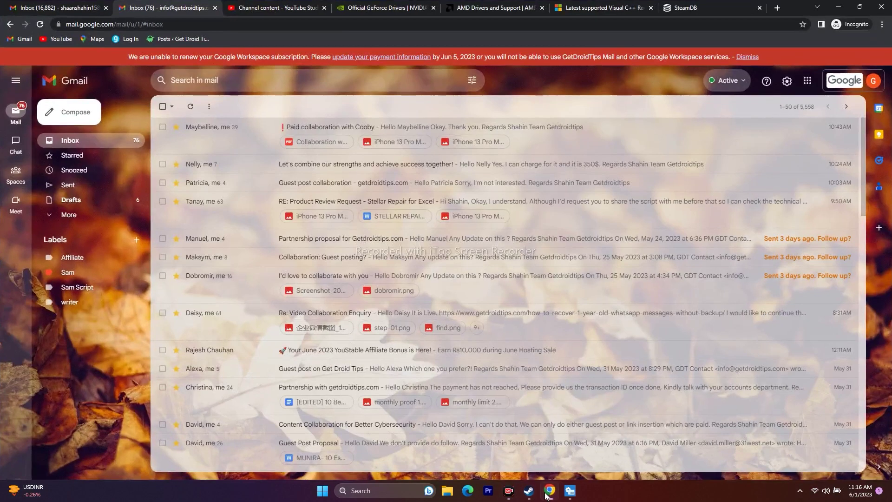
left_click(339, 11)
left_click(480, 112)
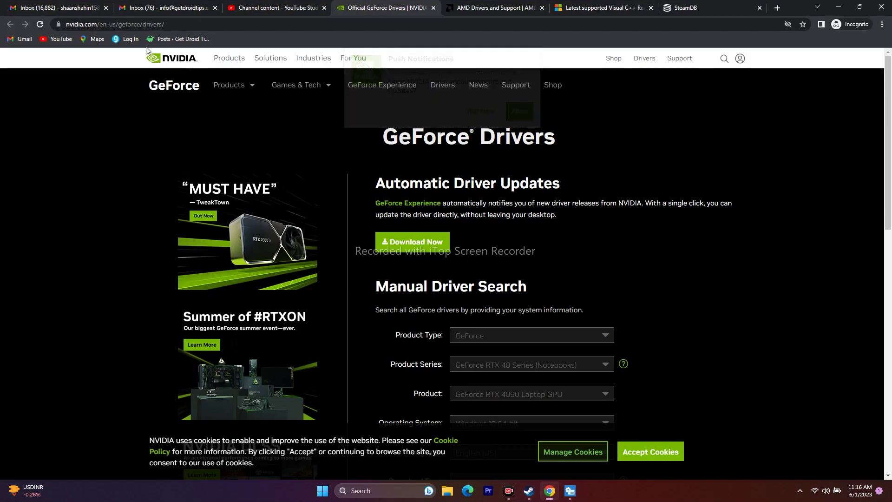
left_click(467, 8)
left_click(404, 7)
scroll(704, 154, "down", 4)
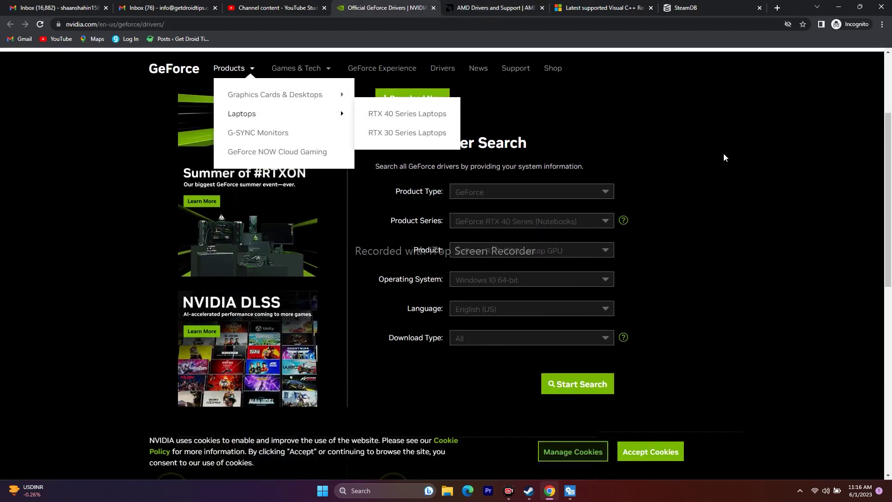
Set the driver search to GeForce, RTX 40 Series, Windows 11
left_click(484, 152)
left_click(490, 177)
left_click(490, 179)
left_click(492, 205)
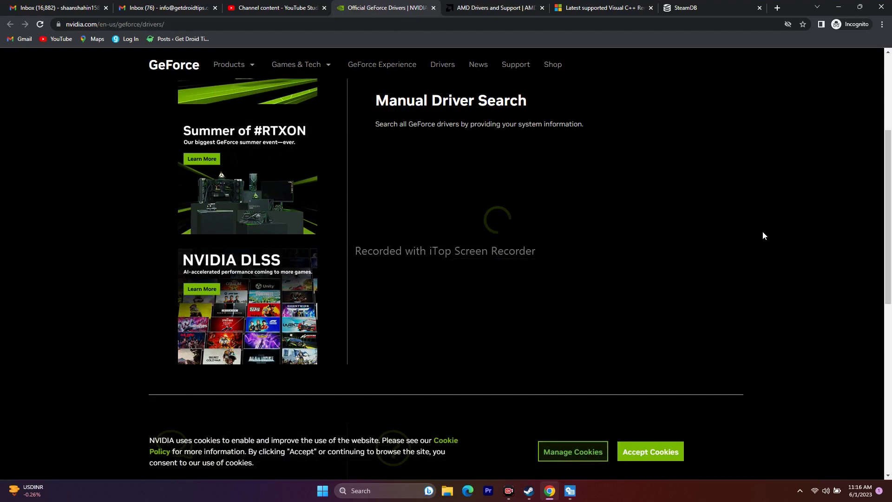
scroll(751, 208, "down", 1)
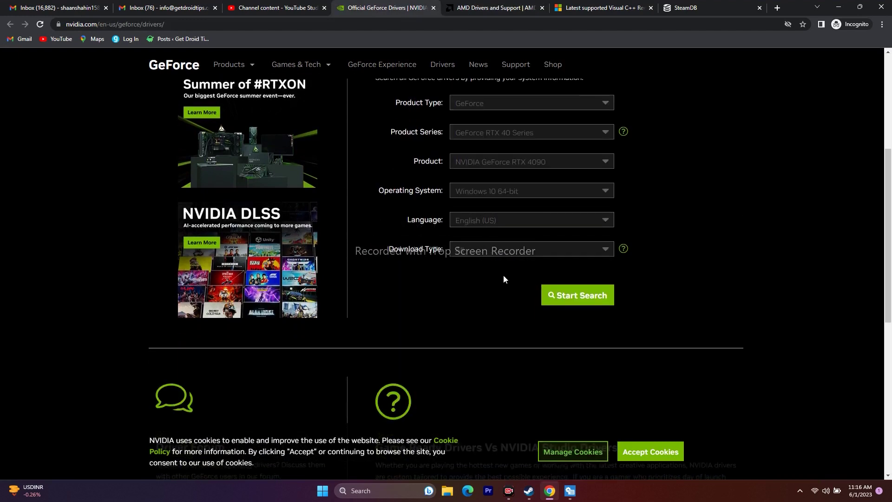
left_click(510, 195)
left_click(510, 224)
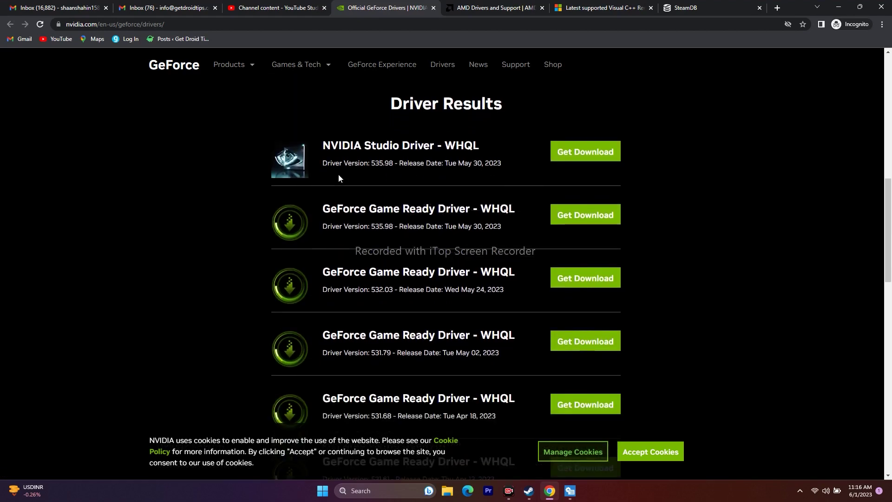
Select the top result, version 535.98 from May 30, 2023, then switch to the AMD page
left_click_drag(324, 160, 397, 166)
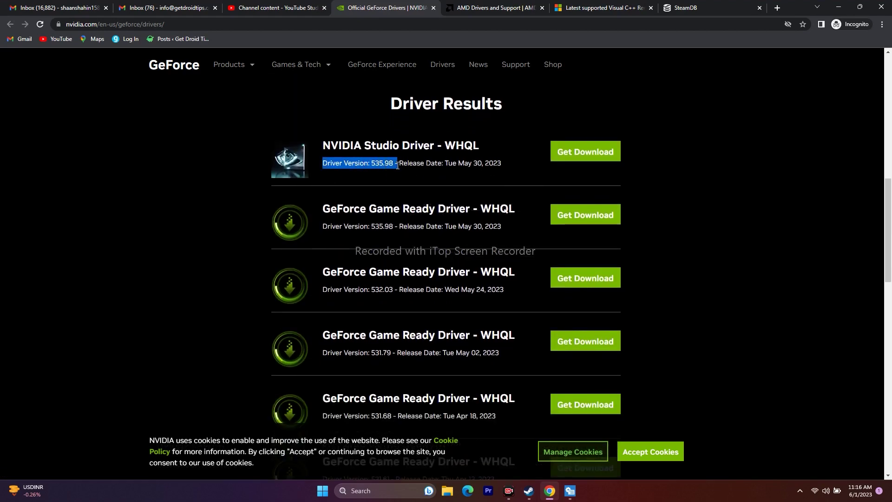
left_click_drag(397, 166, 494, 165)
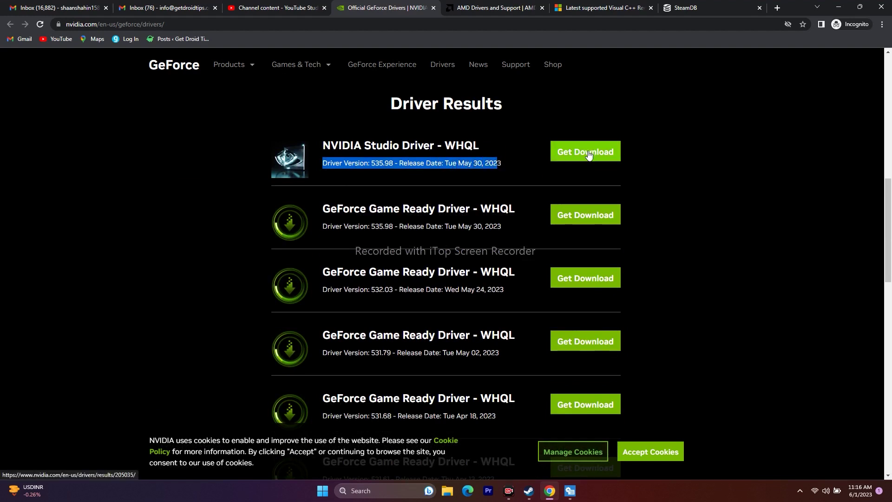
left_click(488, 8)
scroll(249, 238, "down", 5)
Select Graphics > Radeon RX 7000 Series > RX 7600 Series > RX 7600 on AMD's site and submit
left_click(225, 212)
left_click(312, 214)
left_click(430, 223)
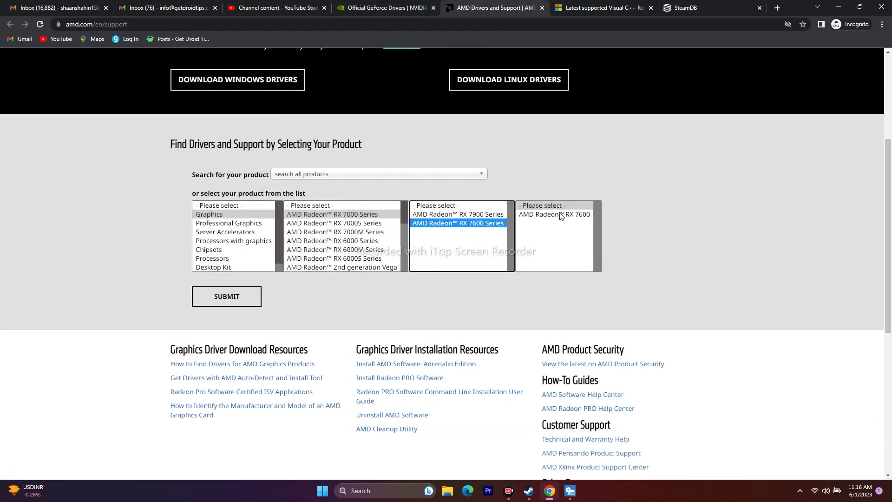
left_click(560, 214)
left_click(253, 305)
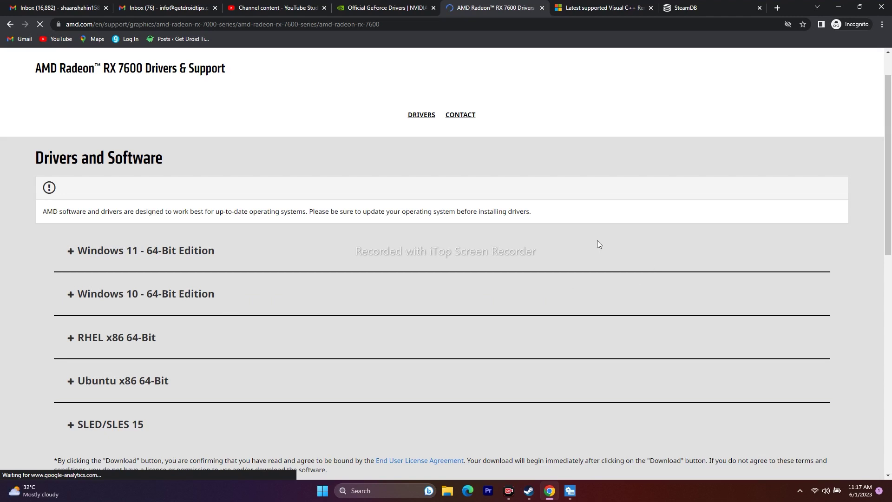
Review the Visual C++ Redistributable download links, then minimize Chrome
left_click(594, 7)
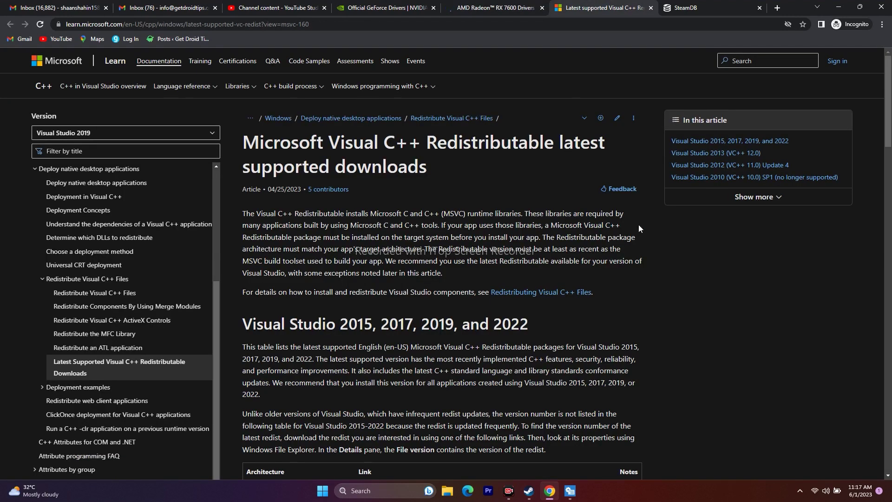
left_click_drag(448, 177, 240, 139)
left_click(456, 167)
scroll(502, 185, "down", 1)
scroll(502, 186, "down", 5)
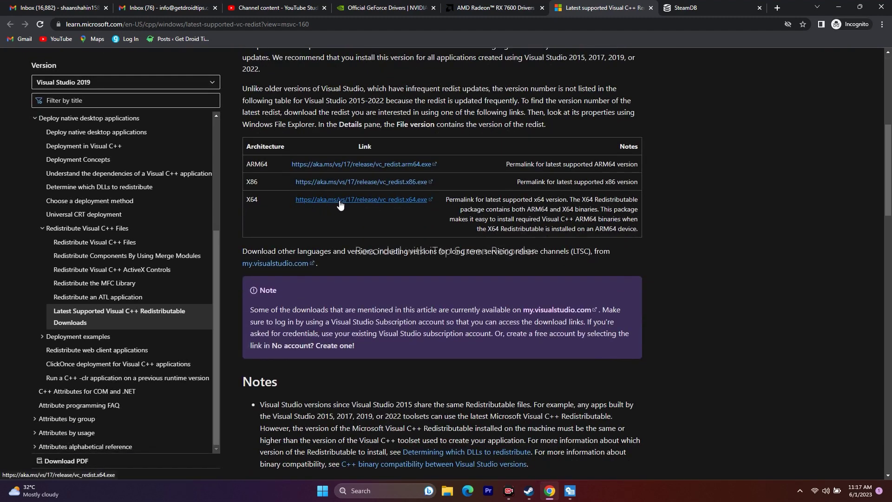
scroll(863, 248, "up", 2)
left_click(839, 10)
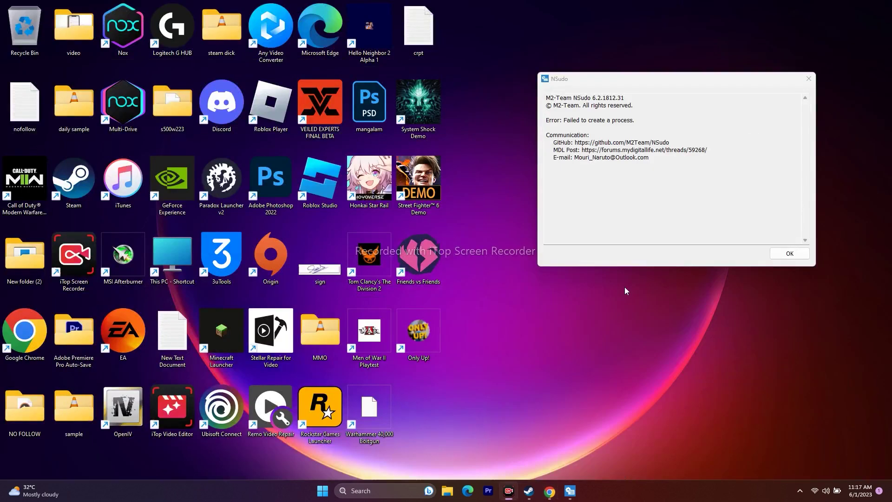
left_click(529, 491)
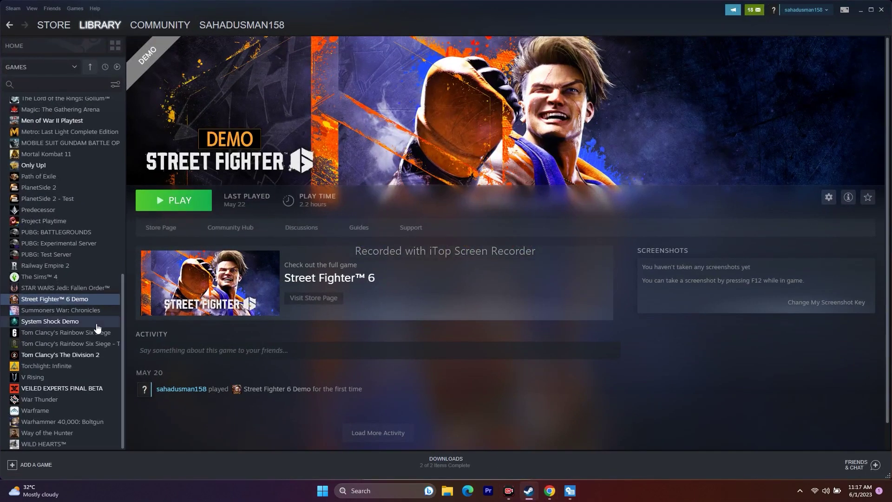
right_click(84, 301)
mouse_move(111, 346)
left_click(402, 376)
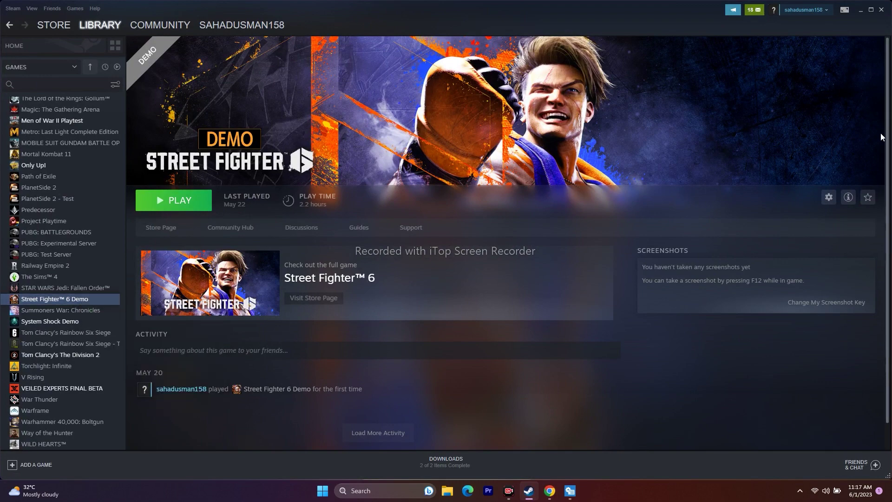
left_click(861, 10)
left_click(448, 491)
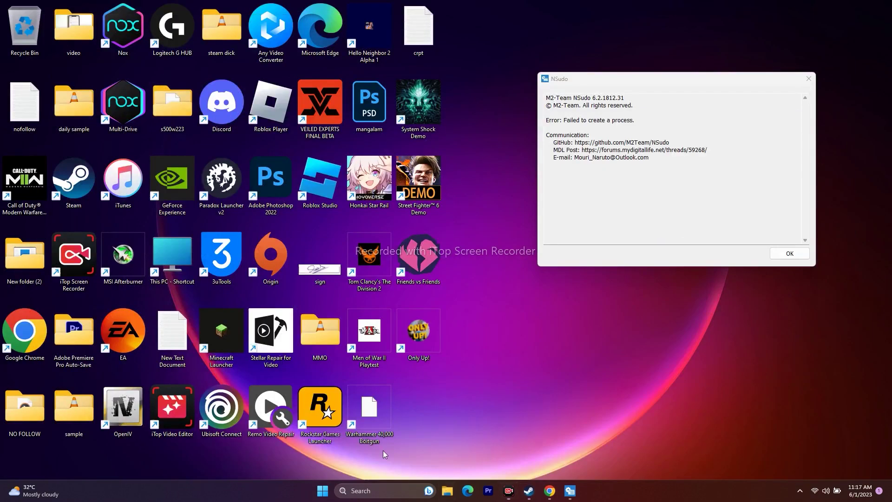
scroll(241, 237, "down", 3)
left_click(282, 314)
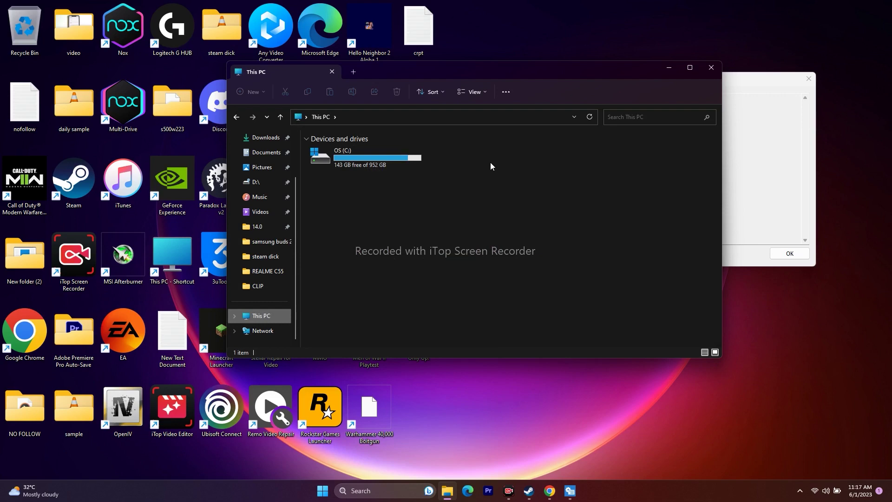
left_click(711, 68)
left_click(529, 491)
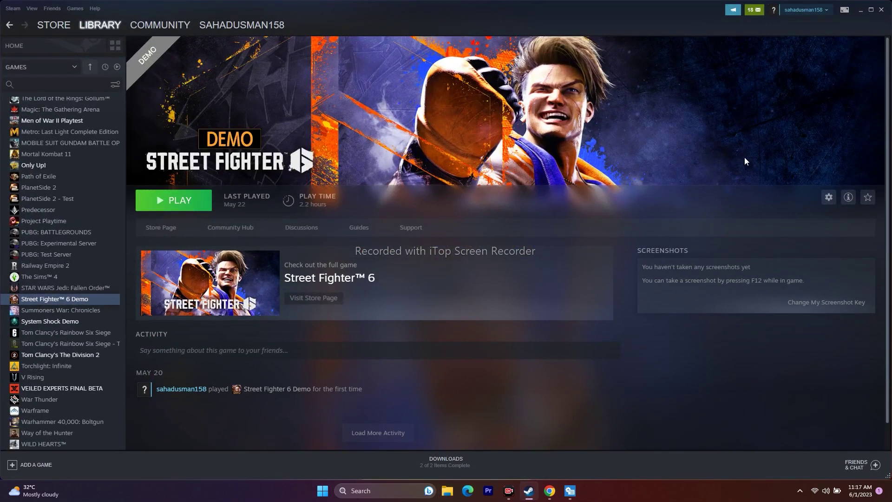